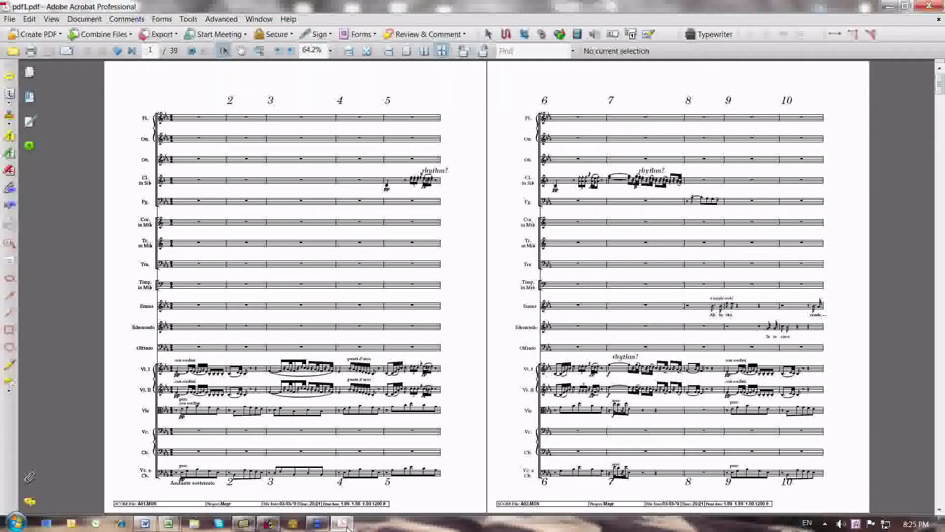
Page through the score's spreads, then return to the first pages.
key("Page_Down")
key("Page_Down")
key("Page_Down")
key("Page_Down")
key("Page_Down")
key("Page_Down")
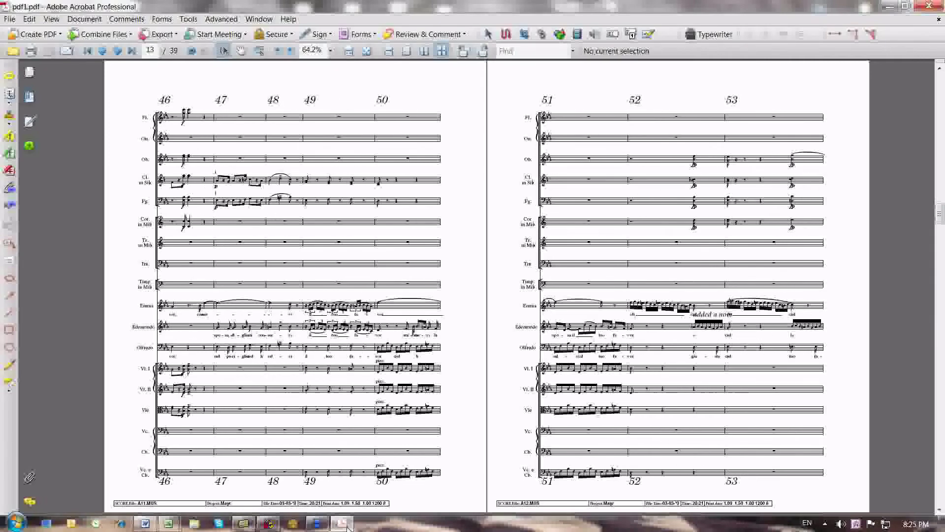
key("Page_Down")
key("Page_Down")
key("Page_Down")
key("Page_Down")
key("Page_Down")
key("Page_Down")
key("Page_Down")
key("Page_Down")
key("Page_Down")
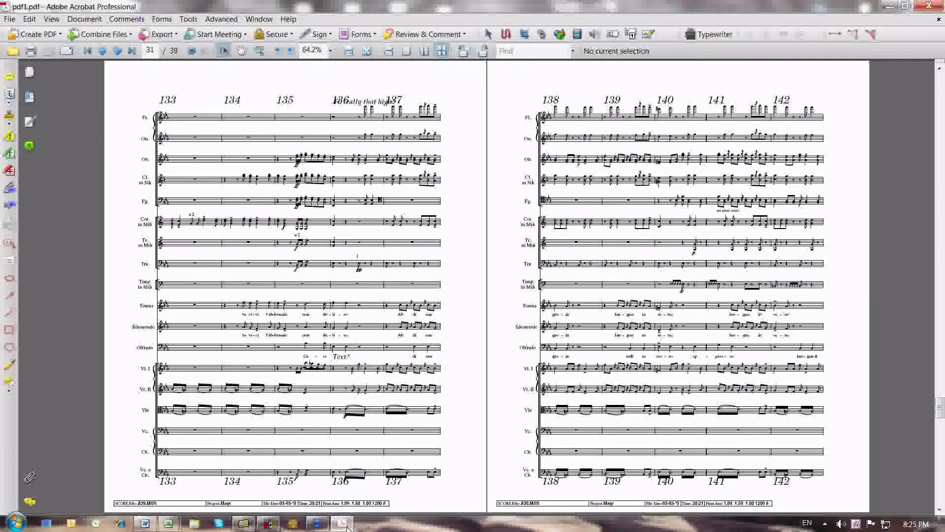
key("Page_Down")
key("Page_Down")
key("Page_Down")
key("Home")
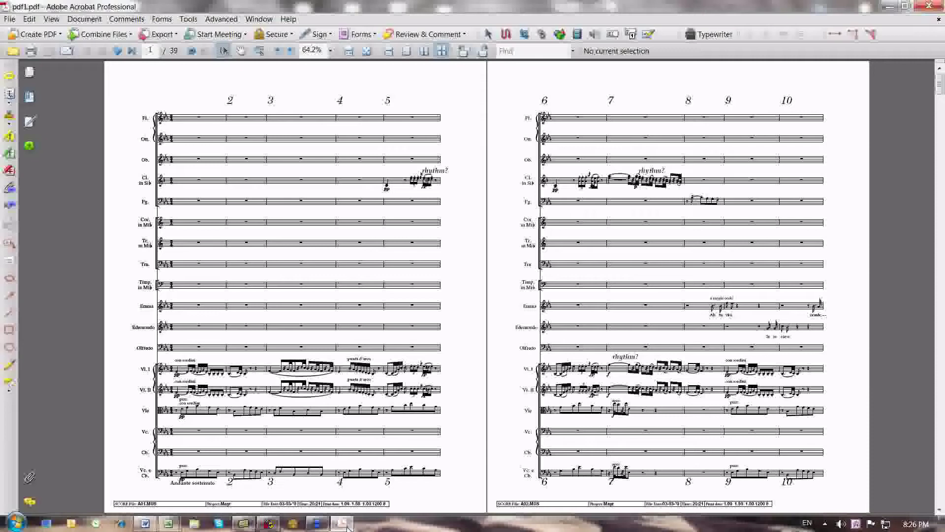
key("Page_Down")
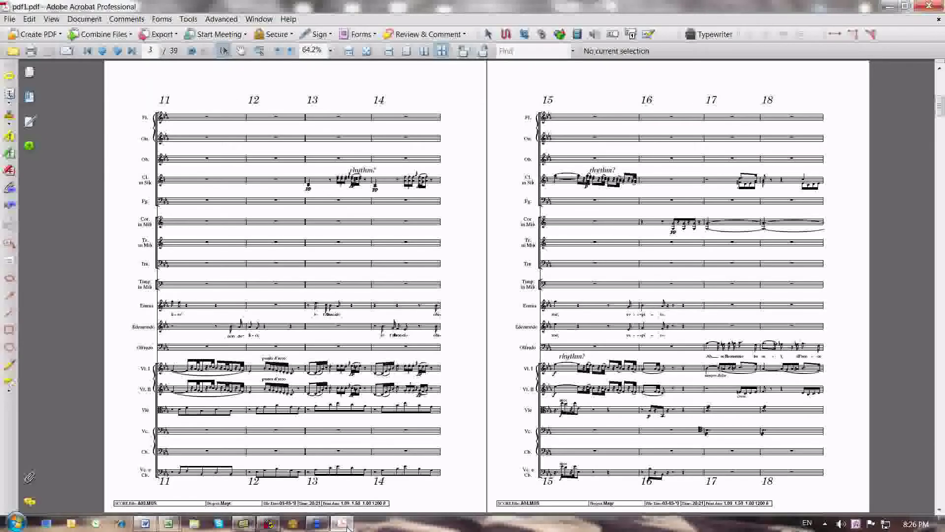
key("Page_Down")
key("Page_Down")
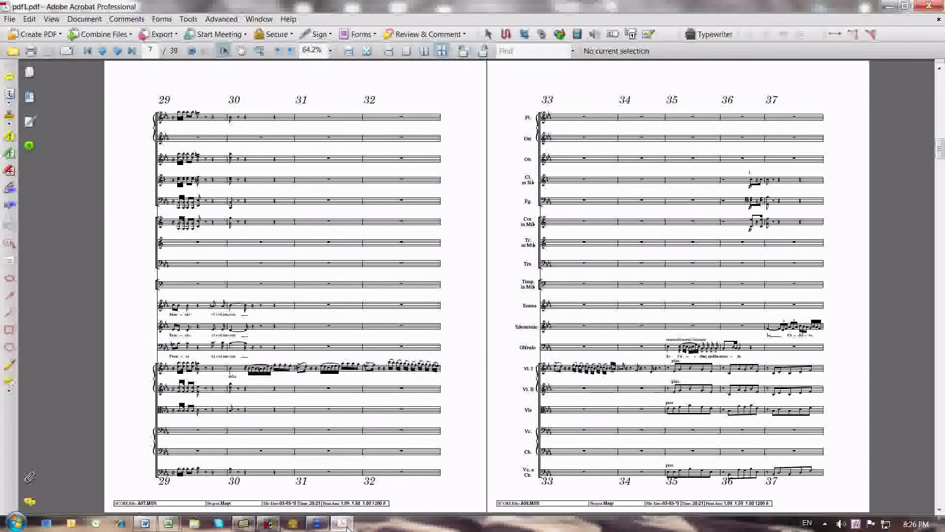
key("Page_Down")
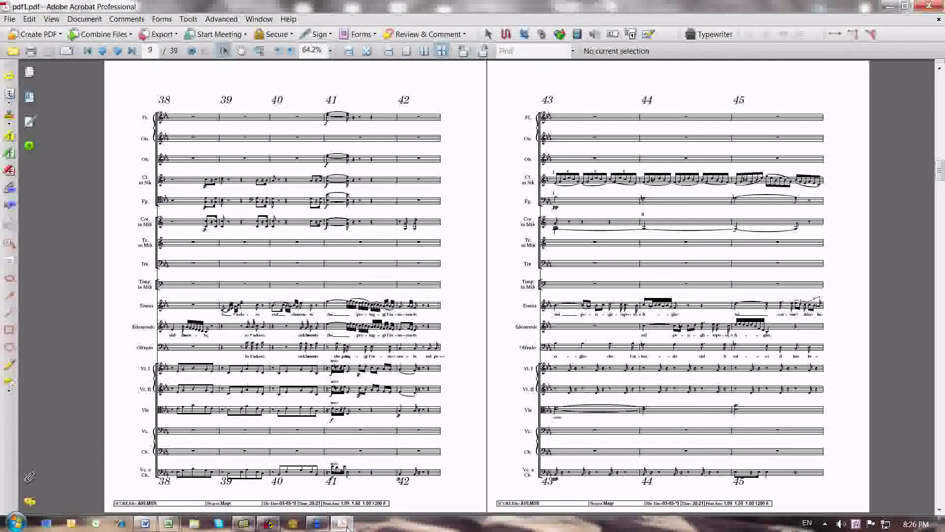
key("Page_Up")
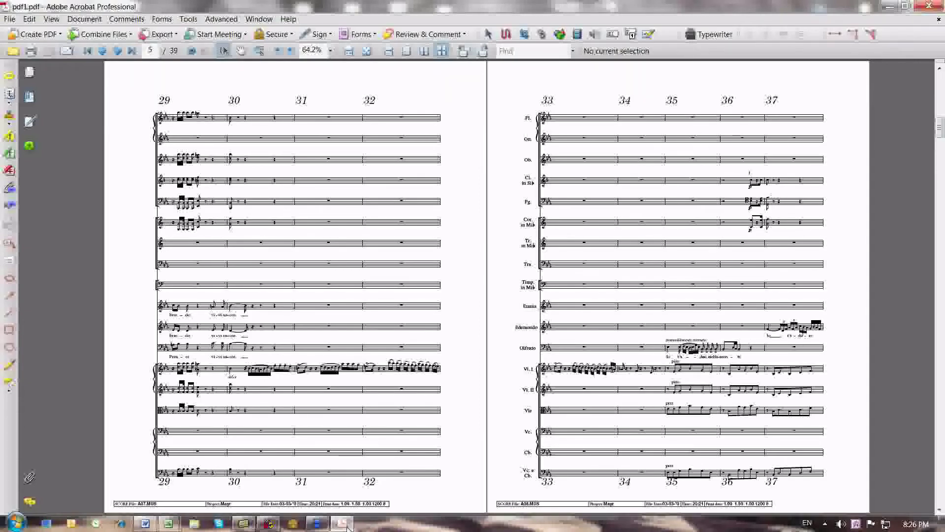
key("Page_Up")
key("Page_Up")
key("Page_Down")
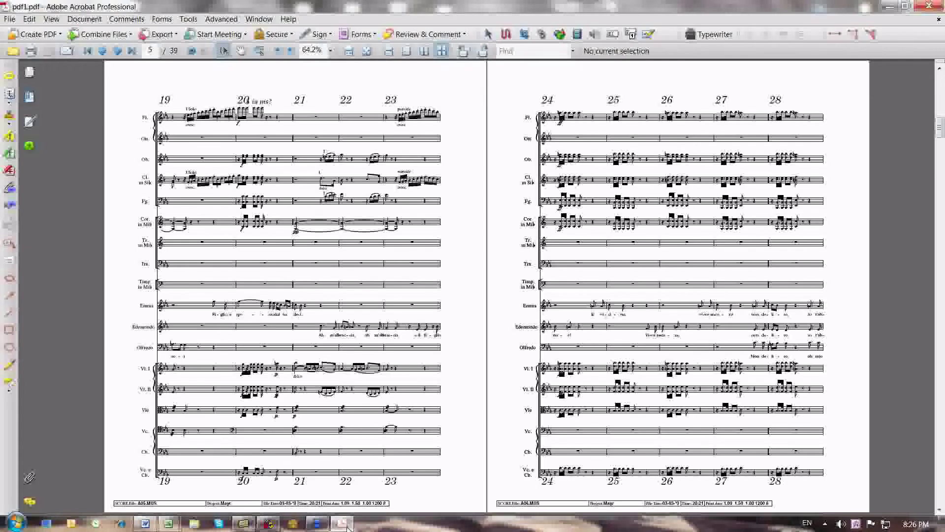
key("Home")
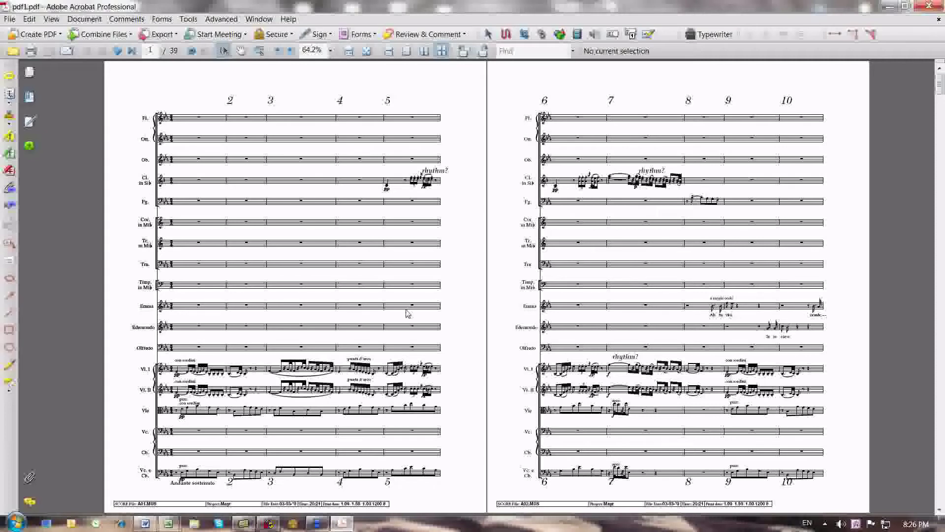
Add a check-mark sticky note at the foot of page 1 between bars 4 and 5.
left_click(9, 75)
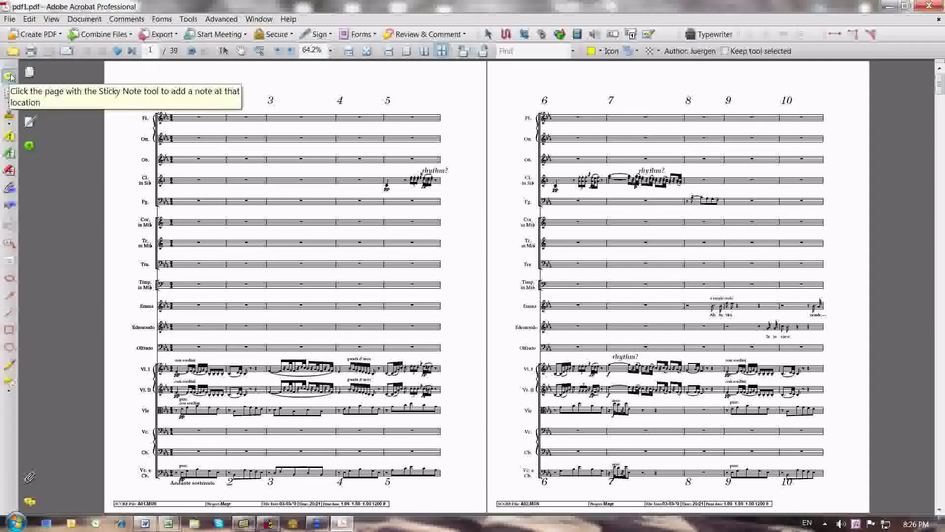
right_click(357, 485)
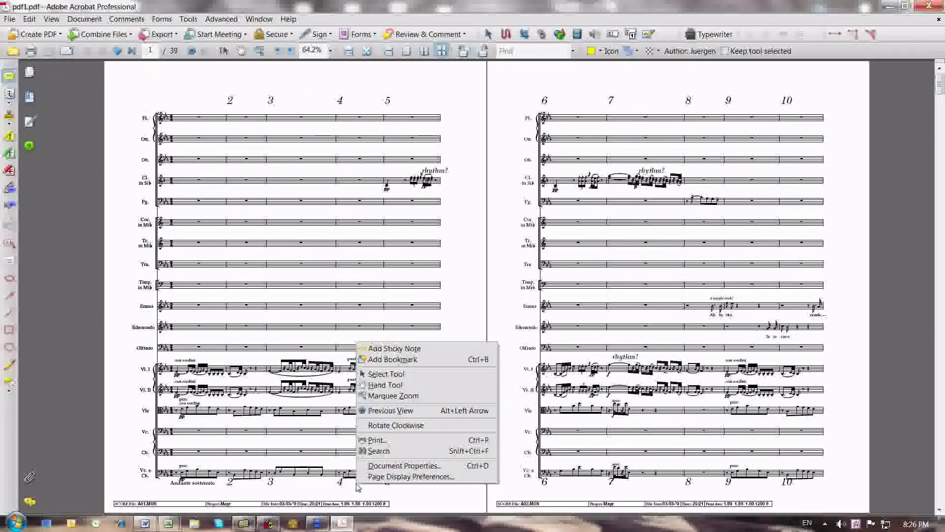
left_click(398, 351)
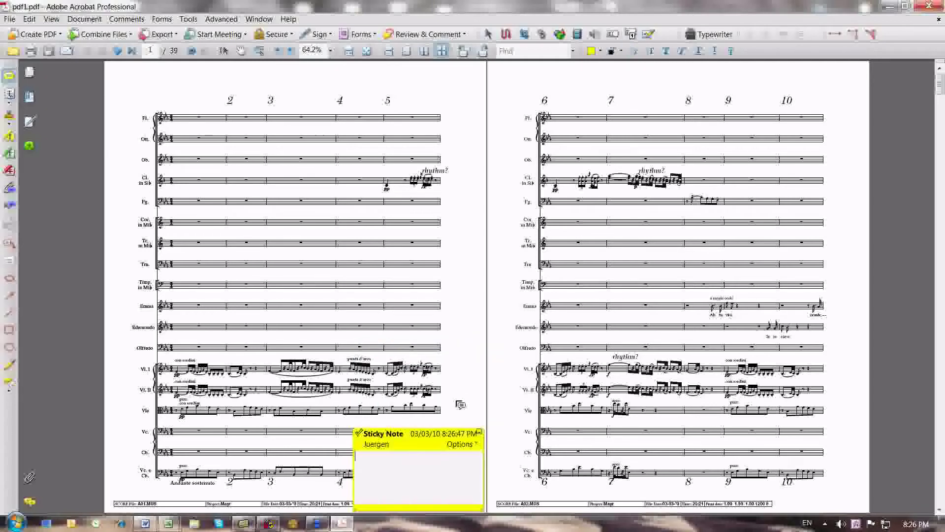
left_click(455, 403)
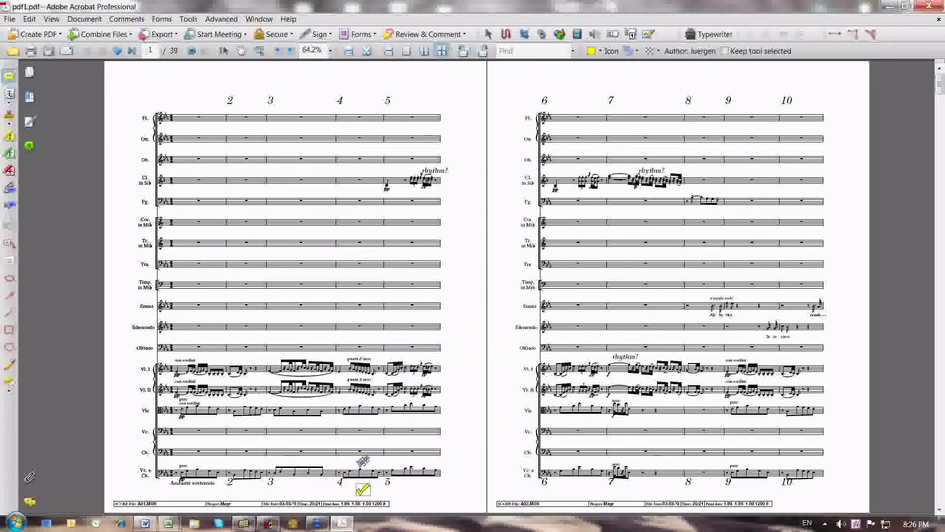
left_click(362, 489)
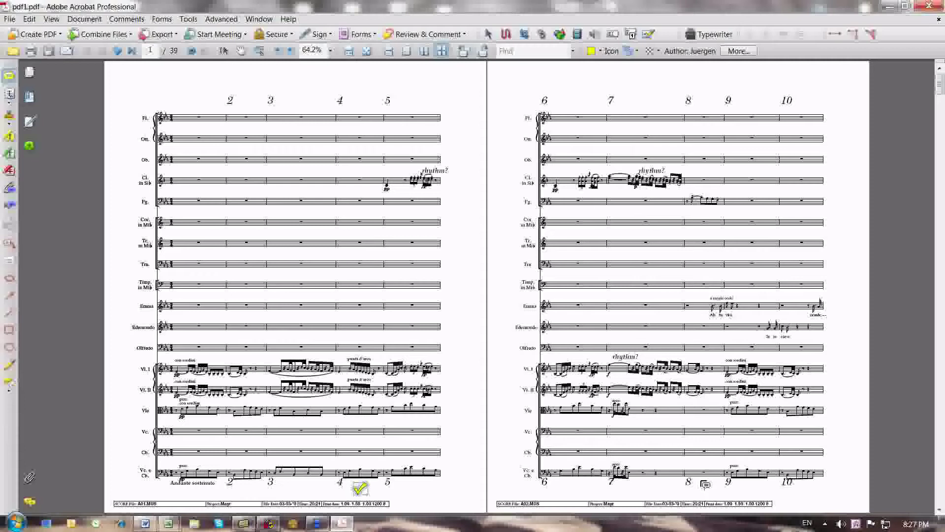
Add check-mark notes at the system breaks between bars 8–9, 12–13 and 15–16.
right_click(704, 485)
left_click(749, 347)
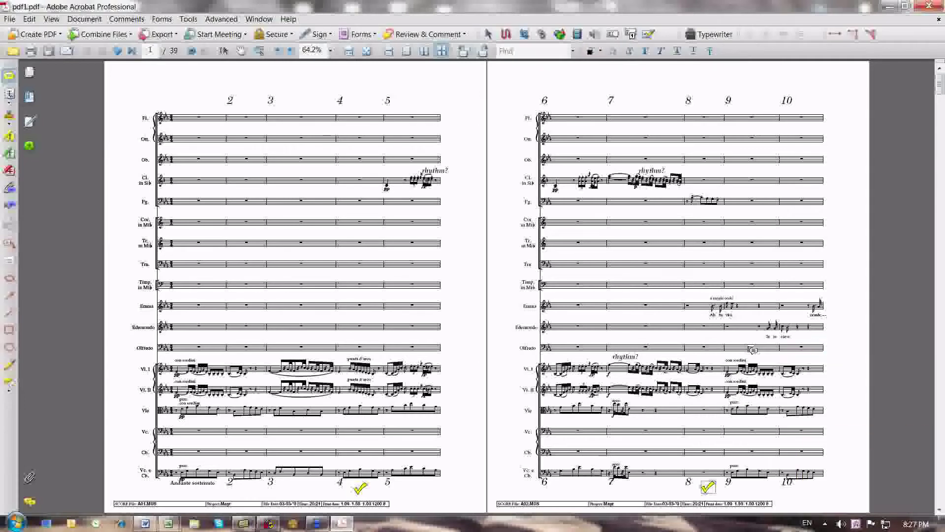
scroll(752, 356, "down", 3)
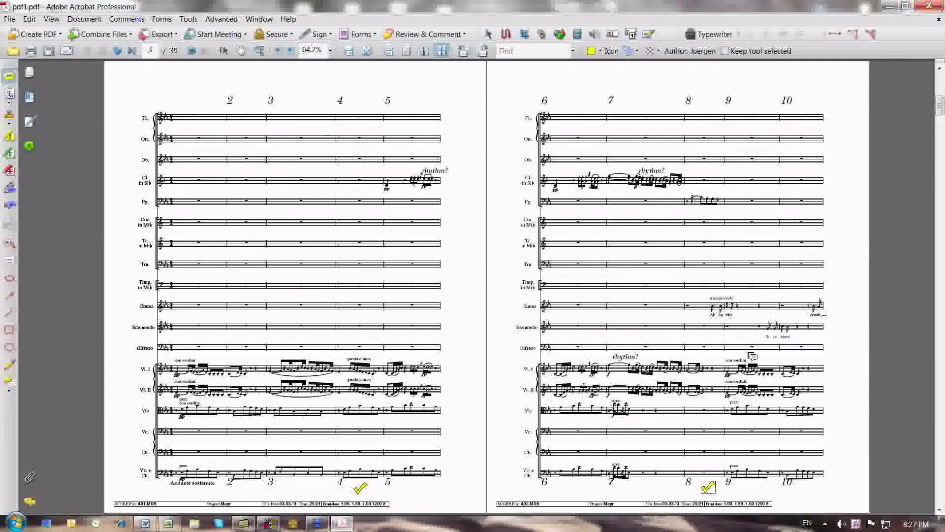
right_click(275, 482)
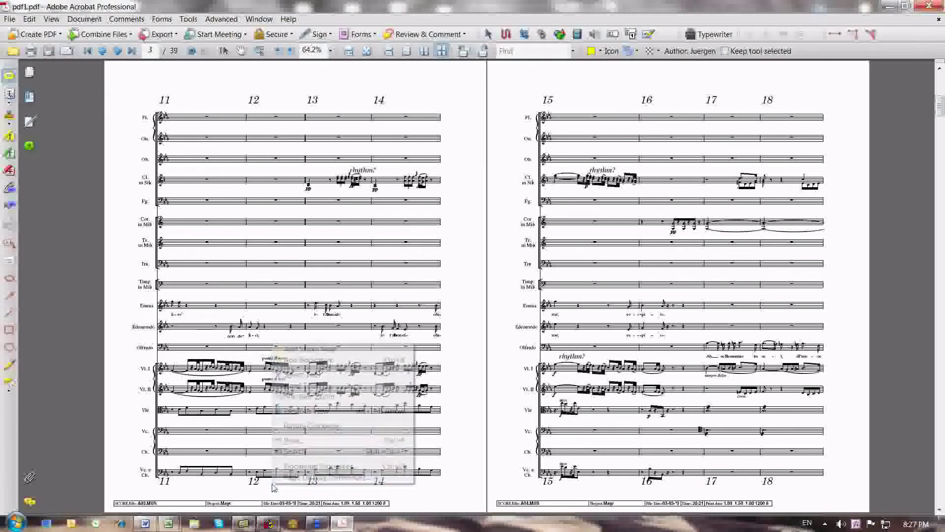
left_click(320, 353)
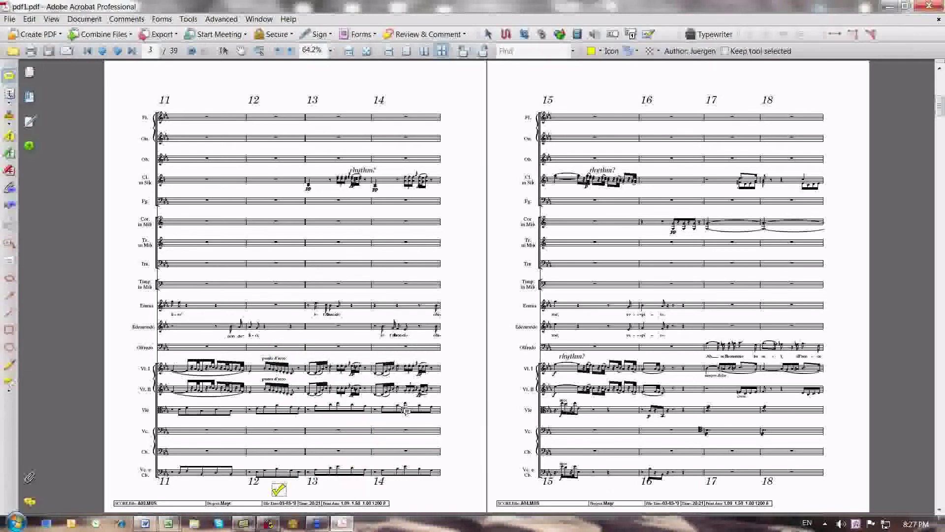
right_click(596, 483)
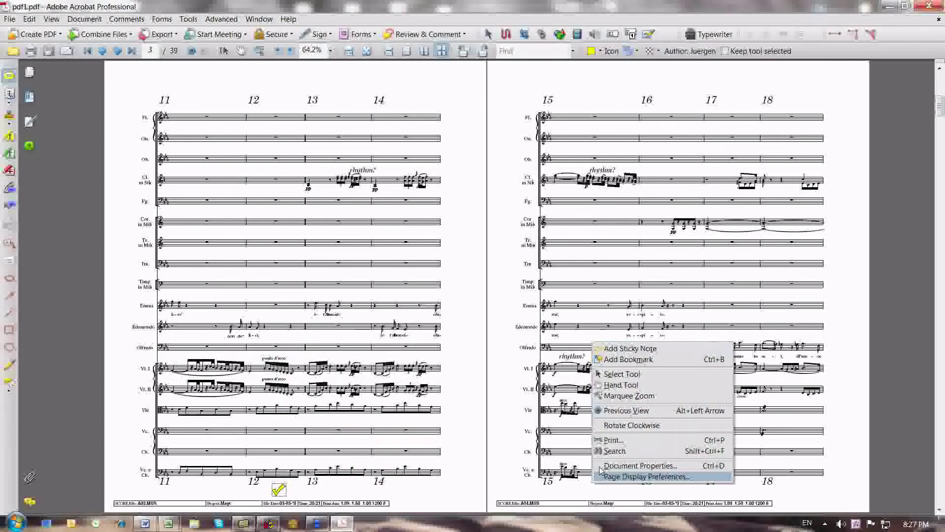
left_click(624, 348)
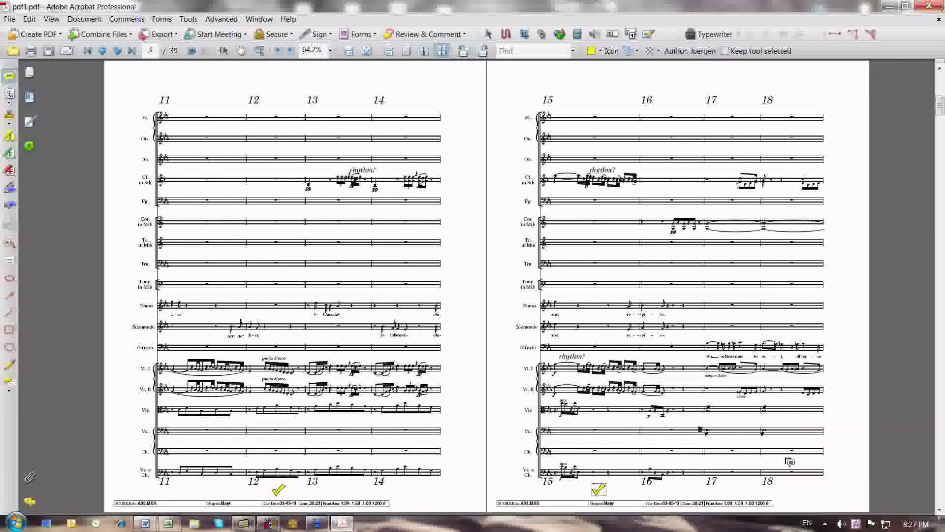
Add check-mark notes between bars 19–20, 24–25 and 27–28, dragging the bar 19 note into place.
scroll(789, 461, "down", 2)
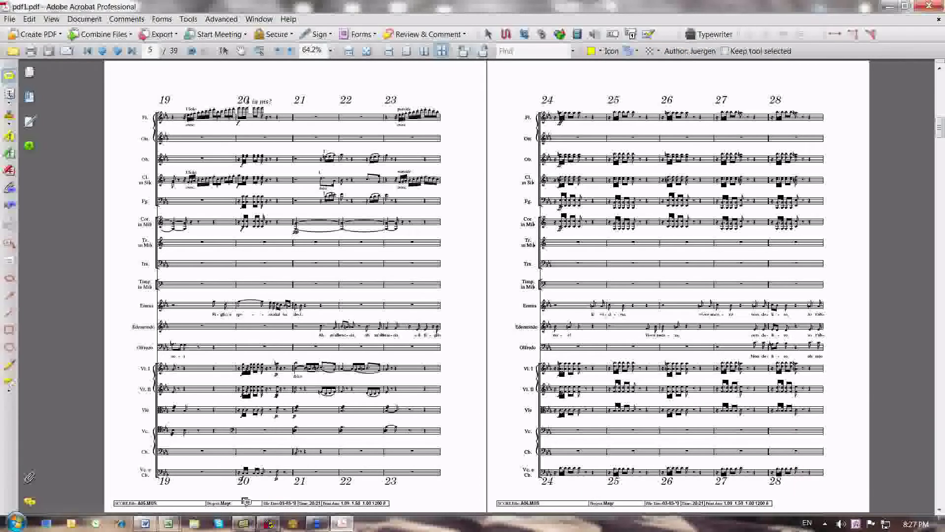
right_click(219, 487)
left_click(256, 350)
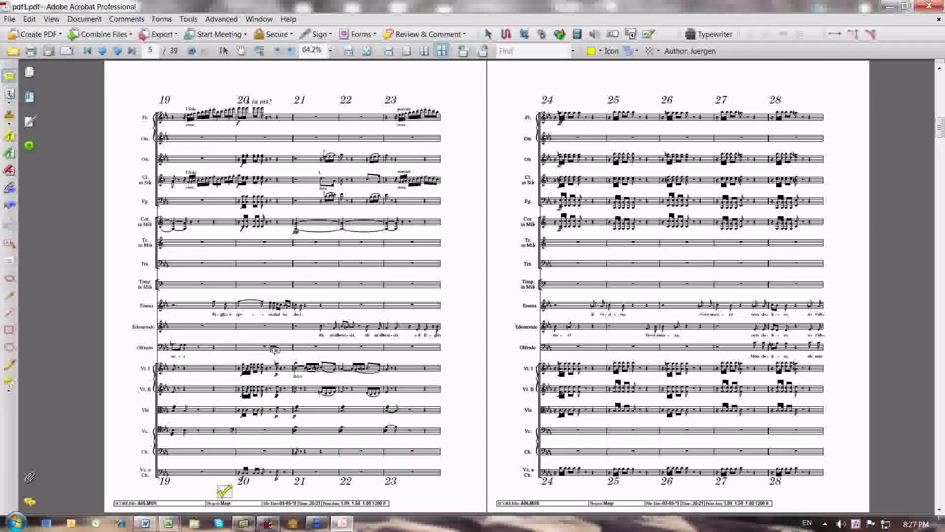
left_click_drag(221, 496, 209, 488)
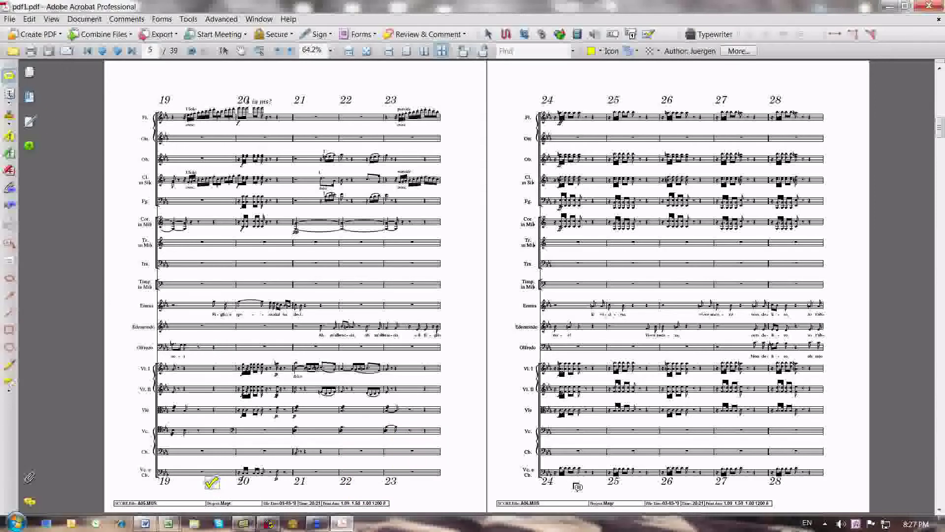
right_click(577, 487)
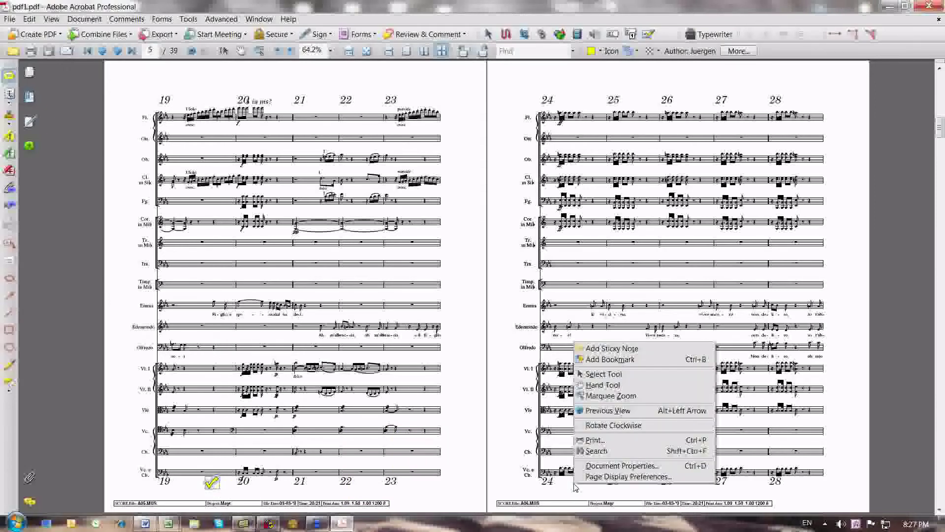
left_click(630, 348)
left_click(927, 431)
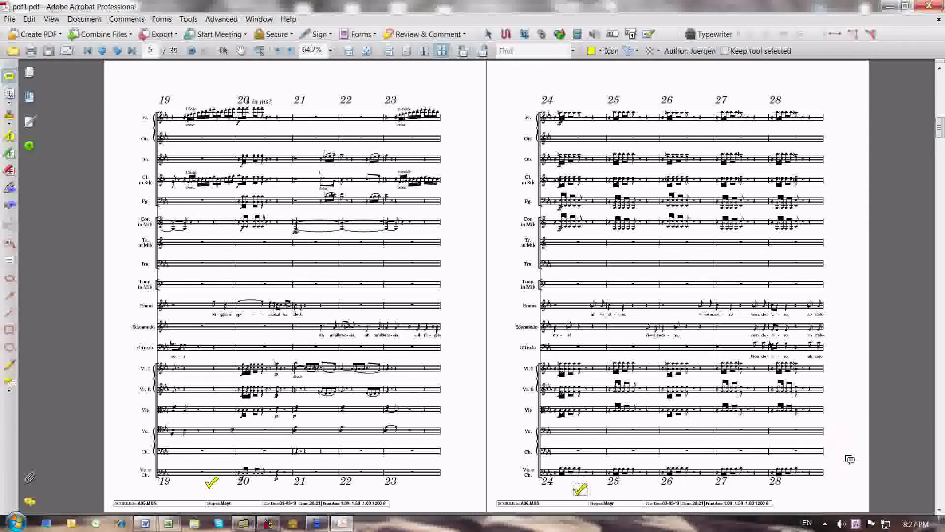
right_click(759, 486)
left_click(828, 349)
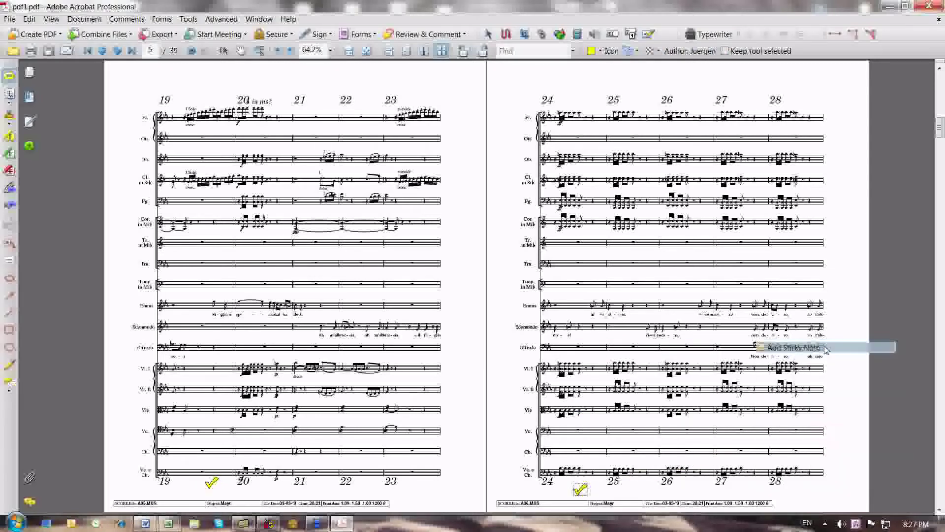
key("Escape")
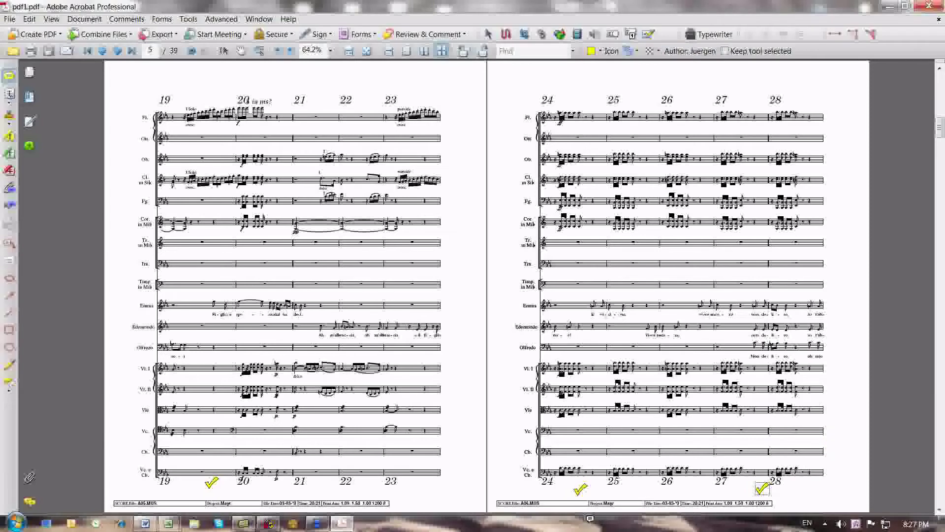
Jump to the score's last page and then back to page 1.
key("End")
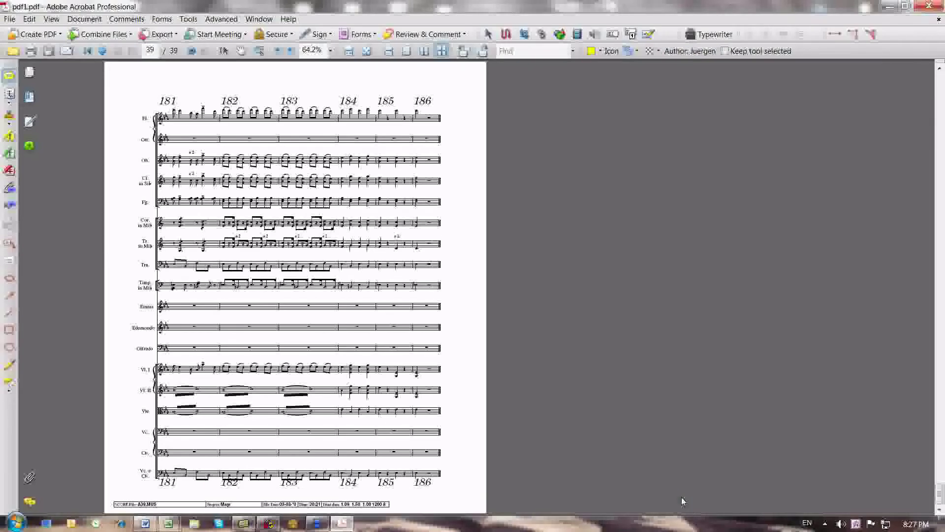
key("Home")
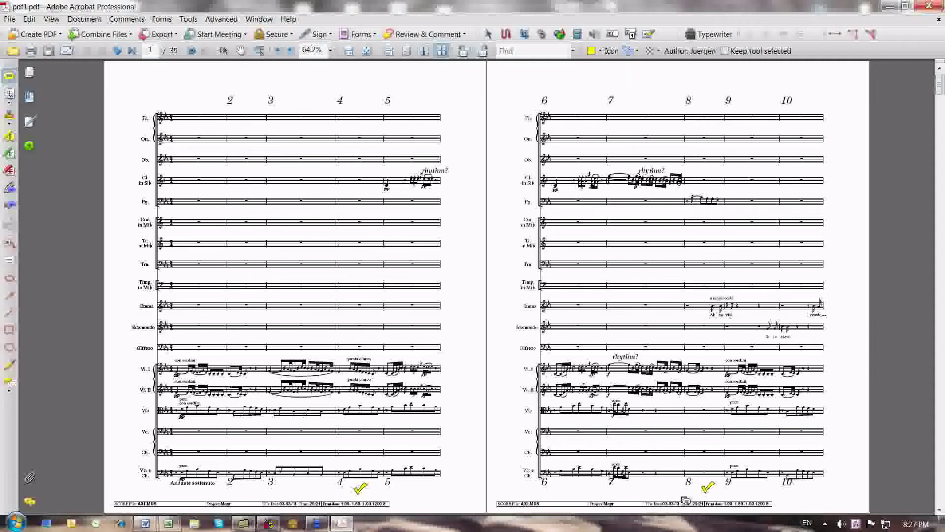
Add check-mark notes below bar 32 and bar 36, then return to page 1.
key("Page_Down")
key("Page_Down")
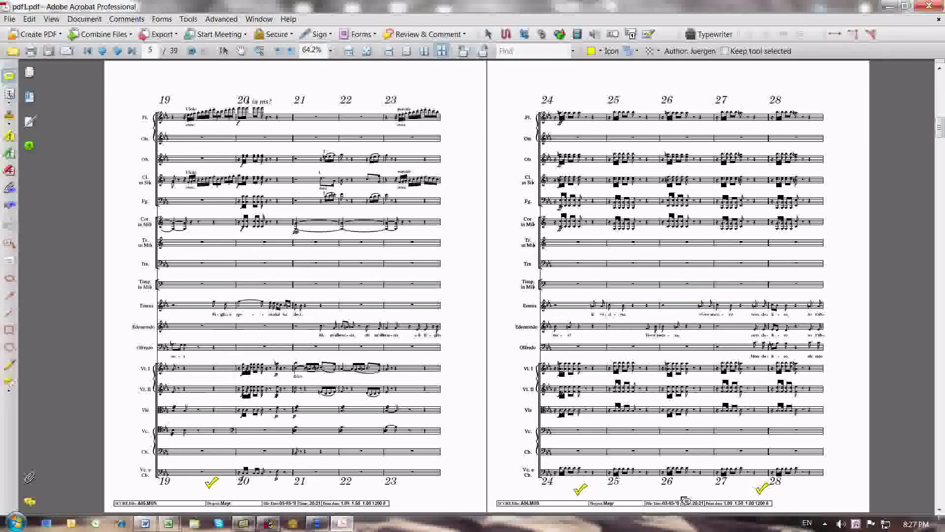
key("Page_Down")
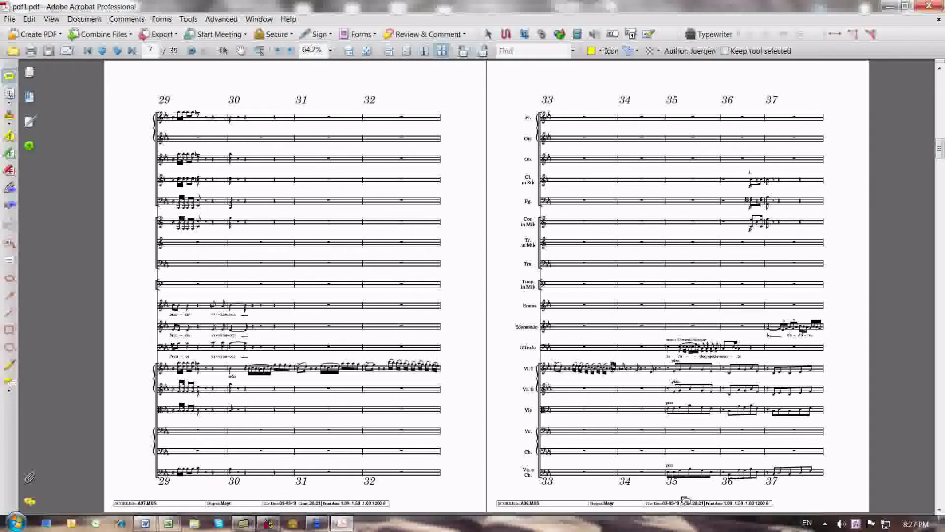
right_click(393, 486)
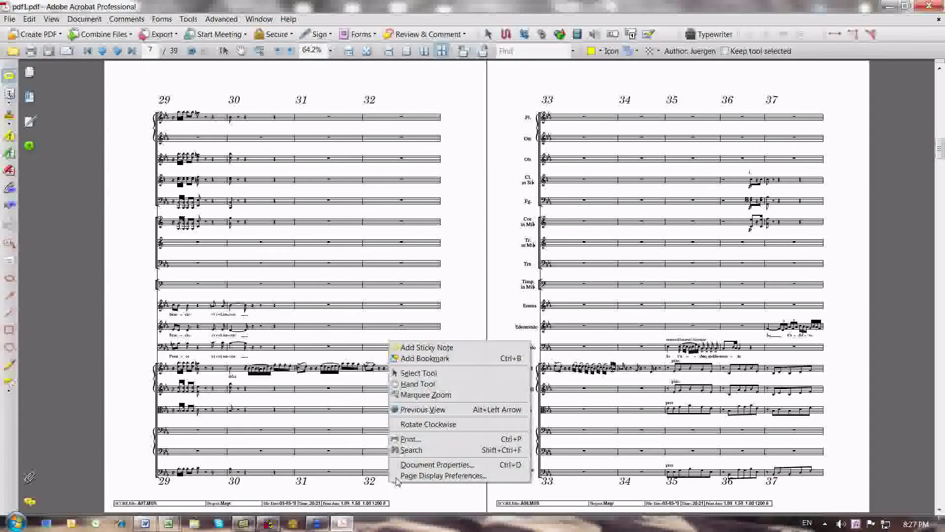
left_click(435, 347)
key("Escape")
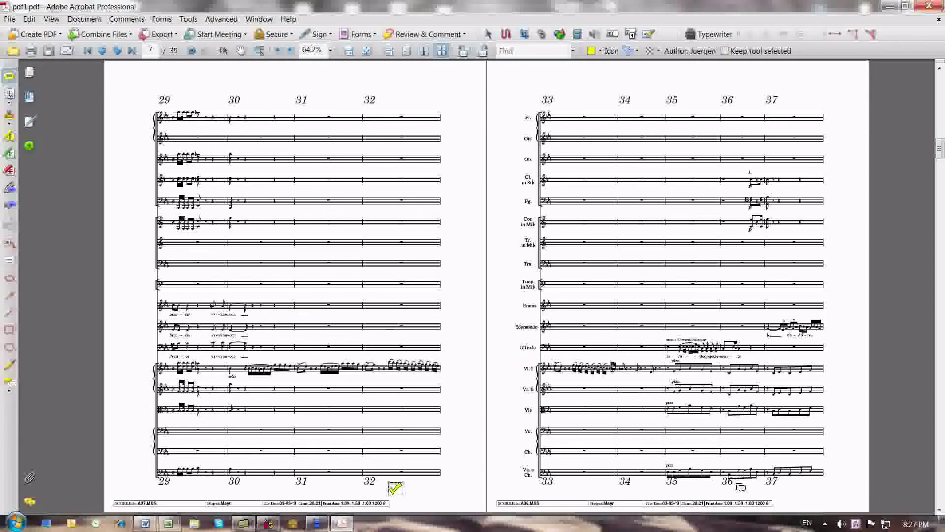
right_click(736, 484)
left_click(771, 347)
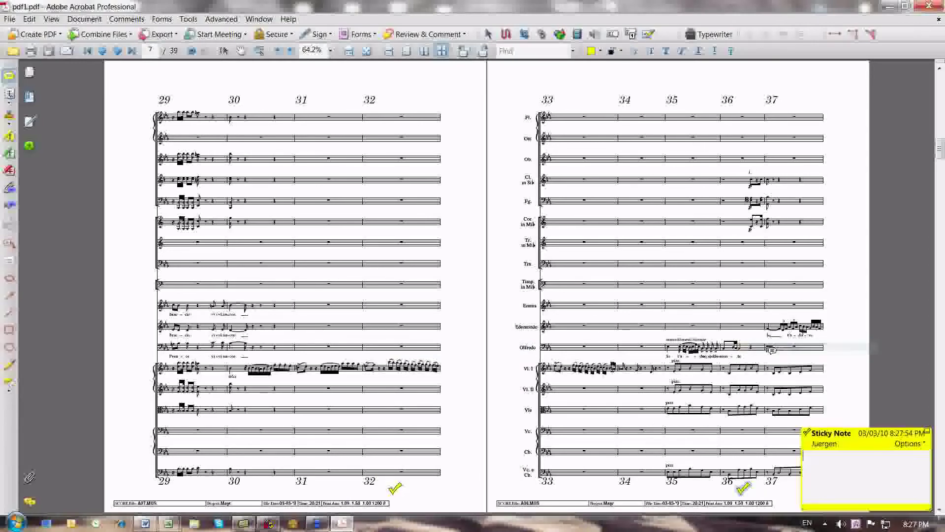
key("Escape")
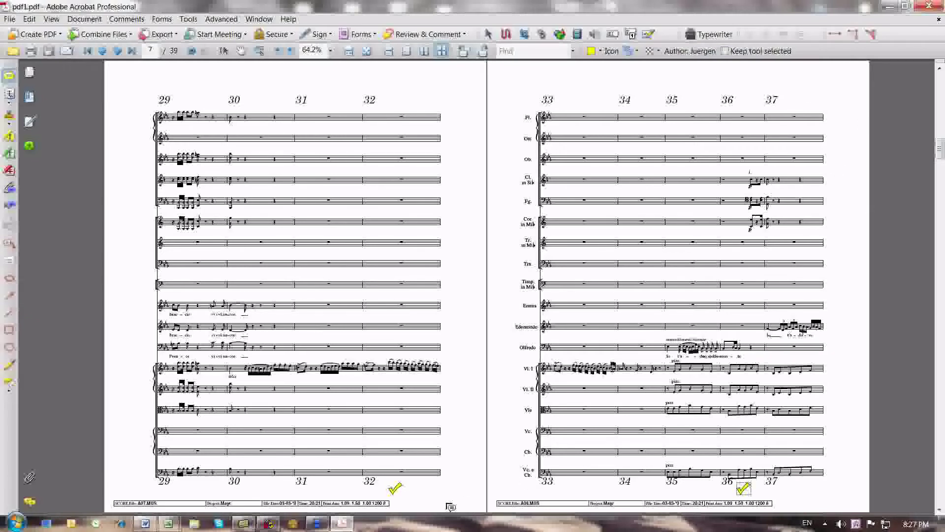
key("Home")
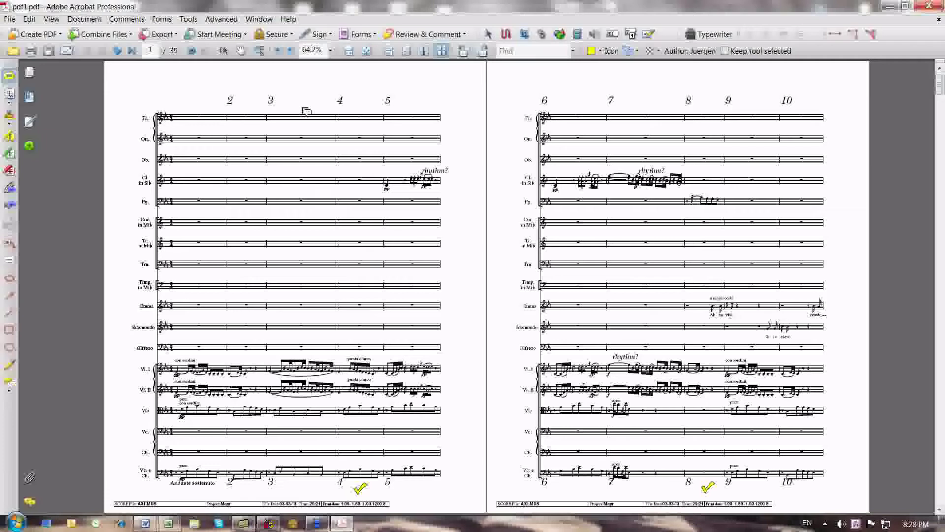
Scroll through the whole score, then go back to page 1 and forward to pages 3–4.
scroll(796, 115, "down", 1)
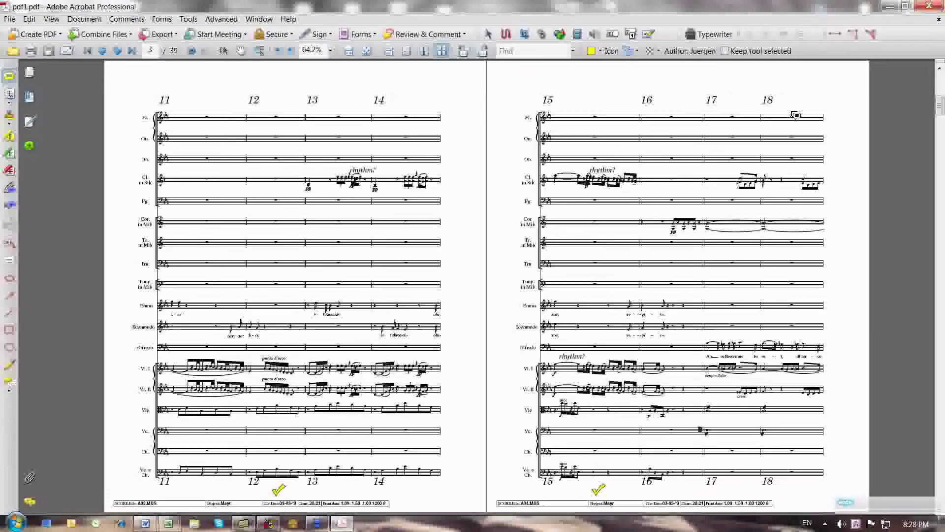
scroll(796, 115, "down", 4)
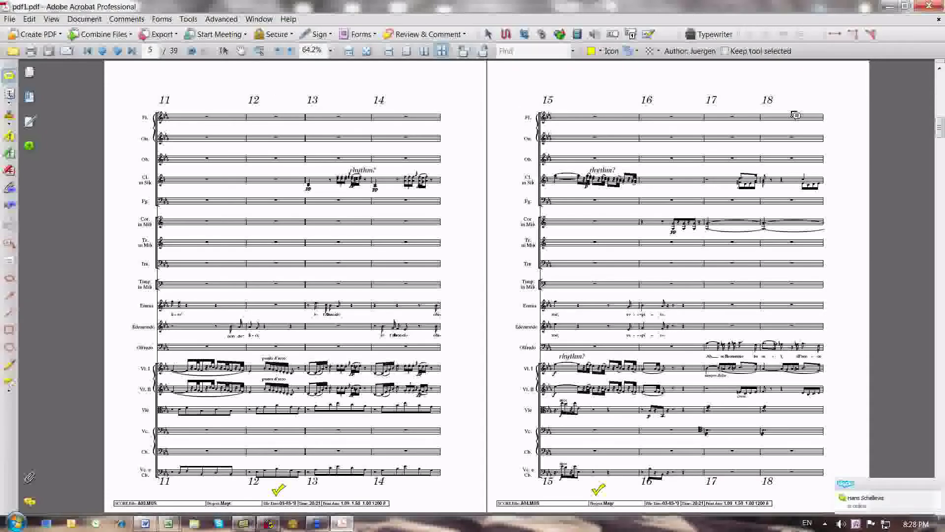
scroll(796, 115, "down", 4)
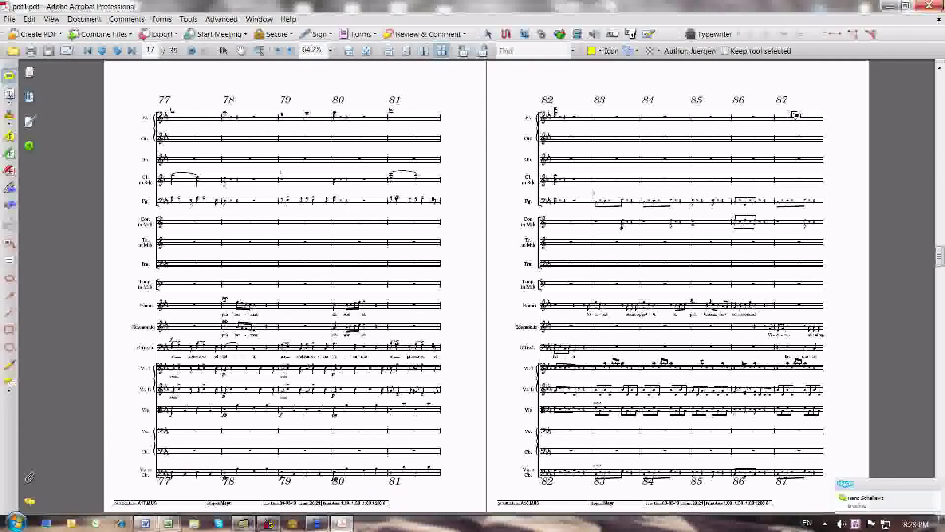
scroll(796, 116, "down", 3)
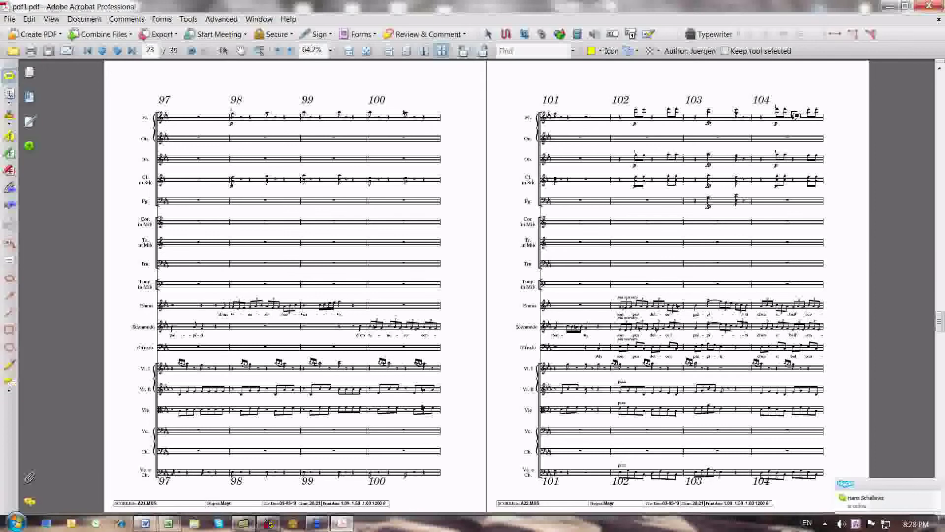
scroll(796, 115, "down", 3)
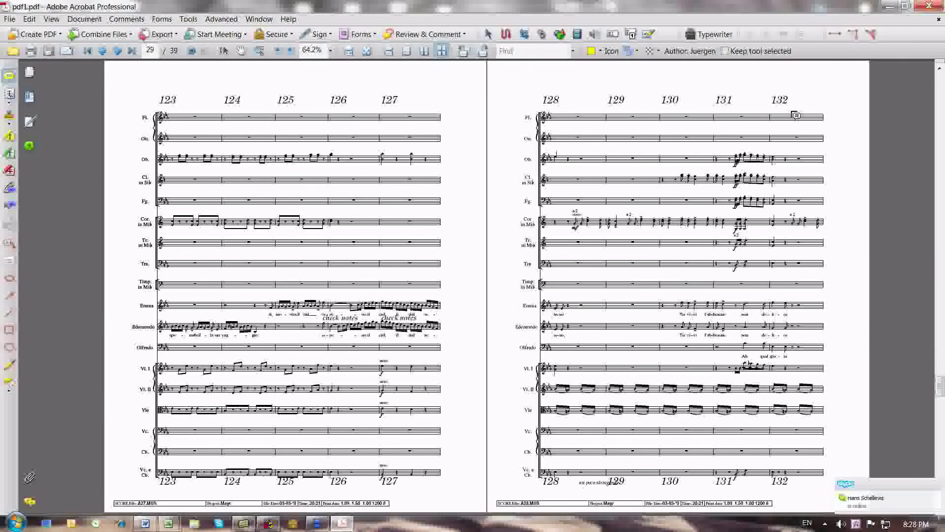
scroll(796, 116, "down", 1)
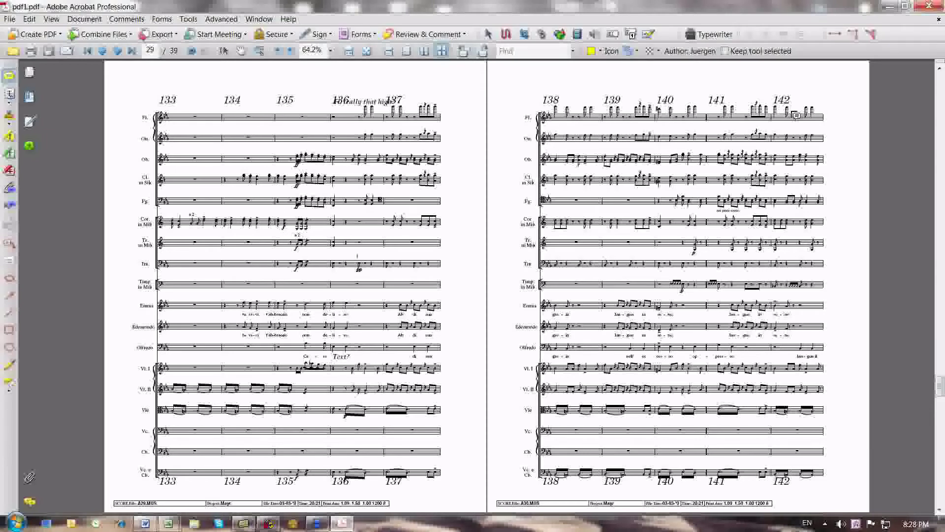
scroll(796, 115, "down", 1)
scroll(794, 115, "down", 4)
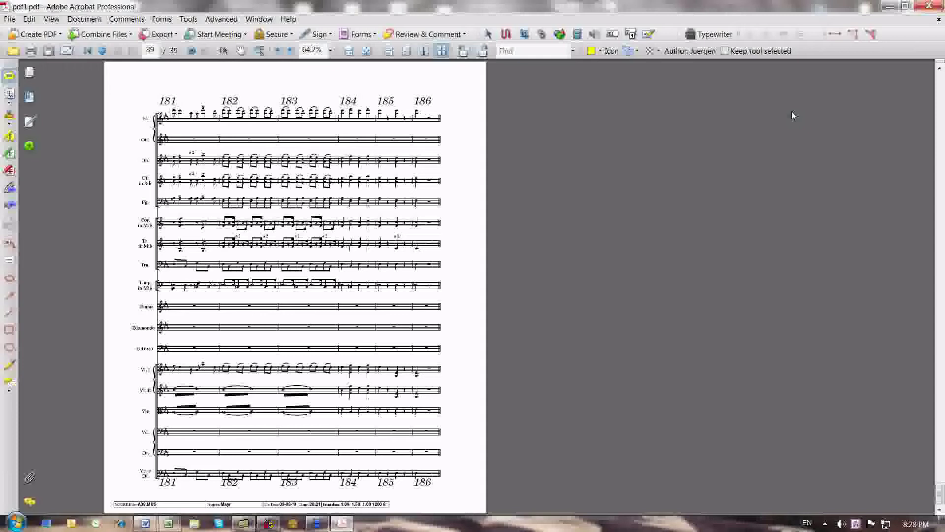
key("Home")
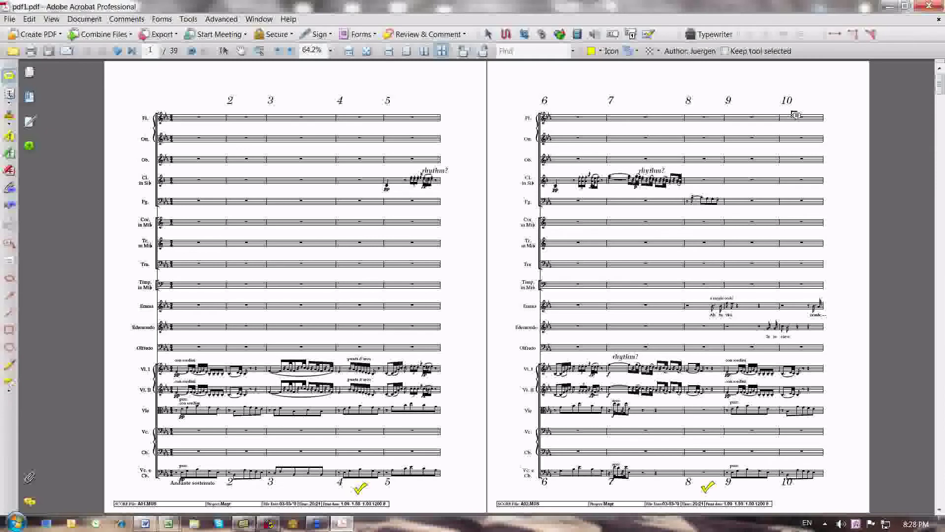
key("Page_Down")
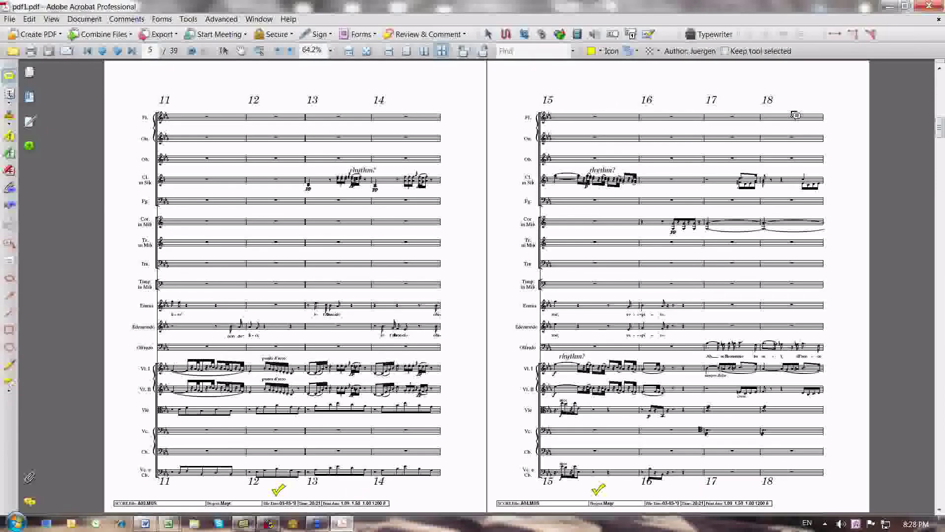
scroll(797, 115, "down", 4)
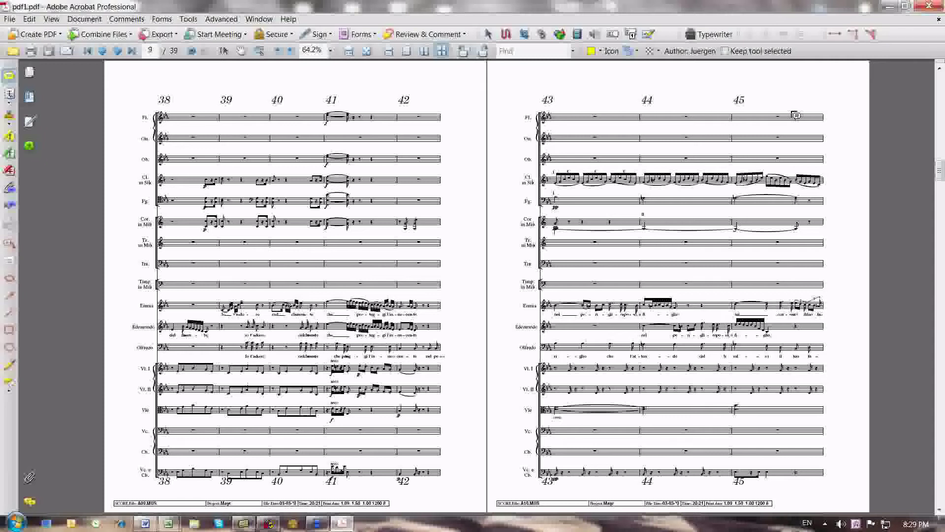
Return to the score's opening spread with bars 2–10.
key("Home")
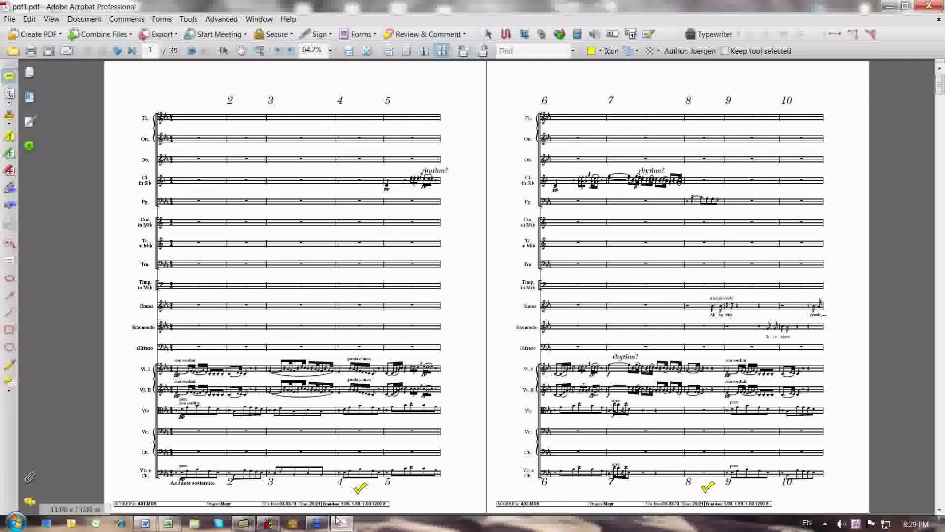
Start Finale 2009 from the desktop icon and dismiss its Launch Window.
left_click(45, 523)
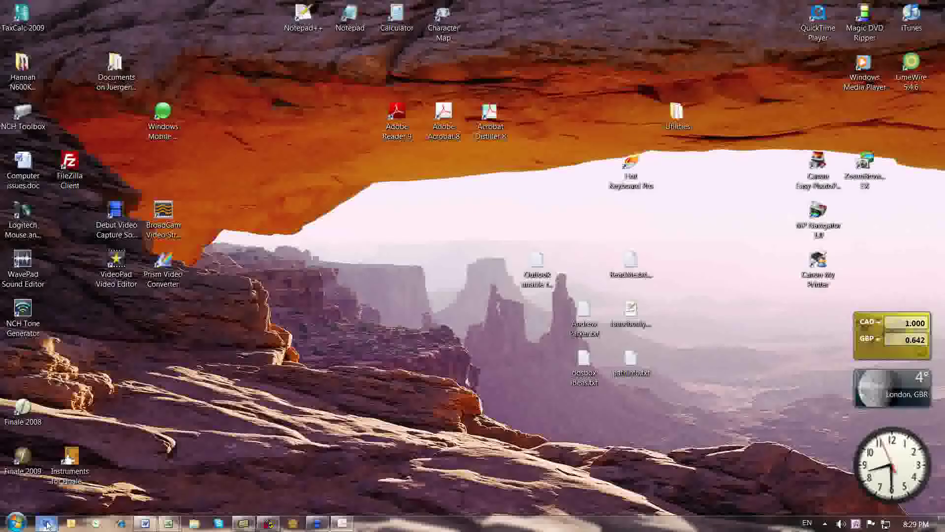
double_click(30, 460)
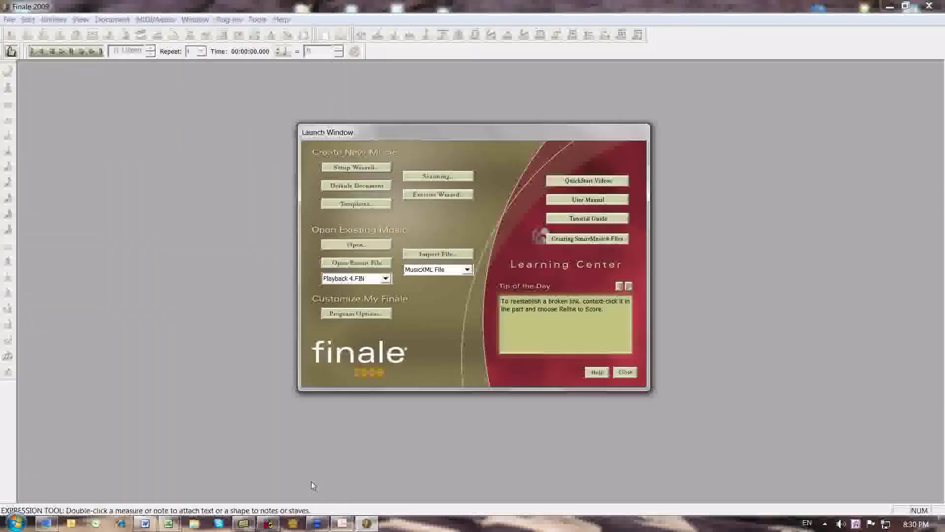
left_click(626, 372)
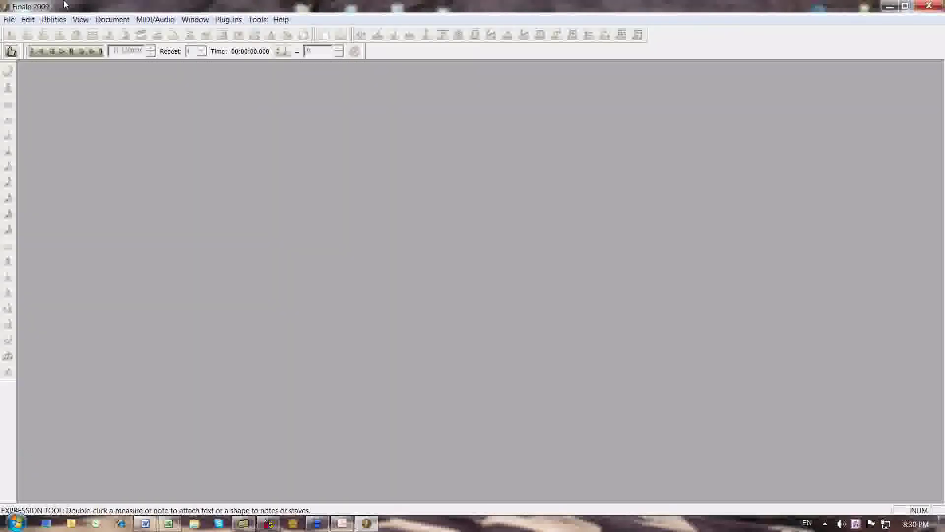
left_click(9, 22)
left_click(35, 59)
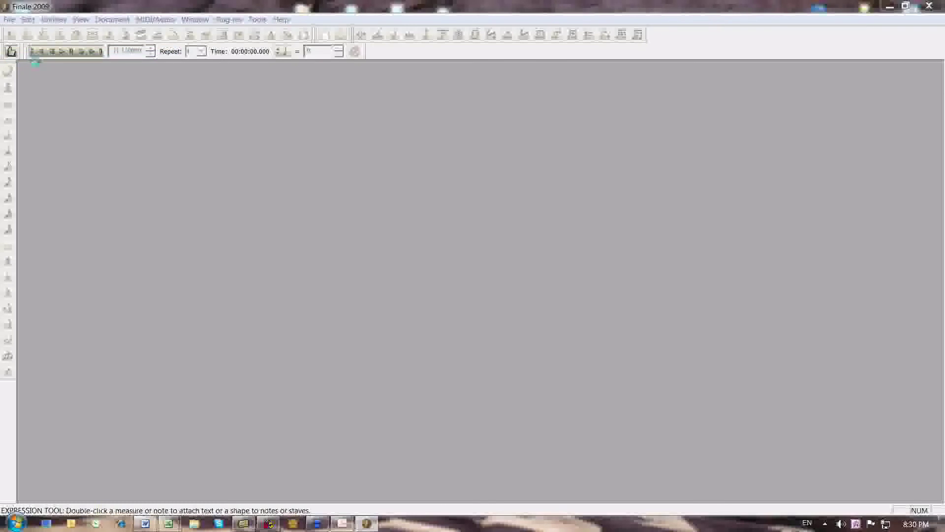
Filter the Open dialog to MIDI File (*.mid) and open PLAYBACK.MID from Temp.
left_click(473, 353)
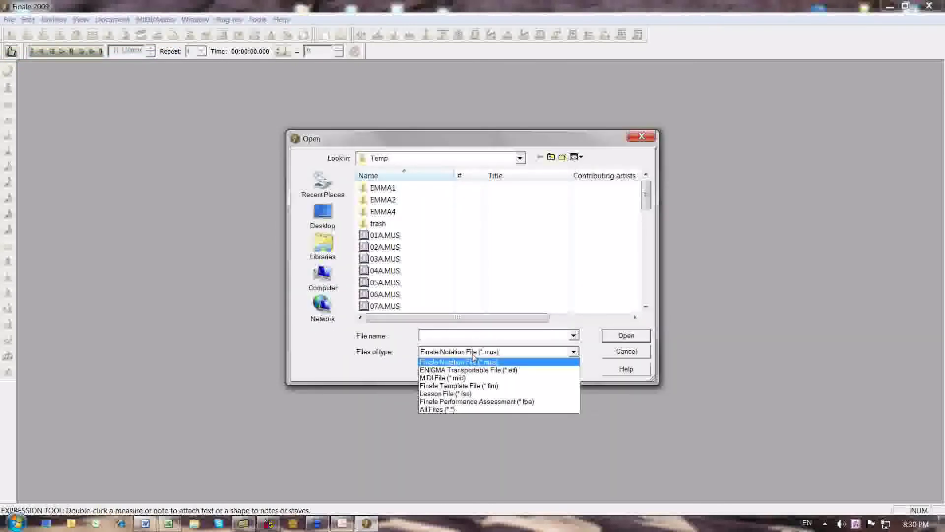
left_click(475, 380)
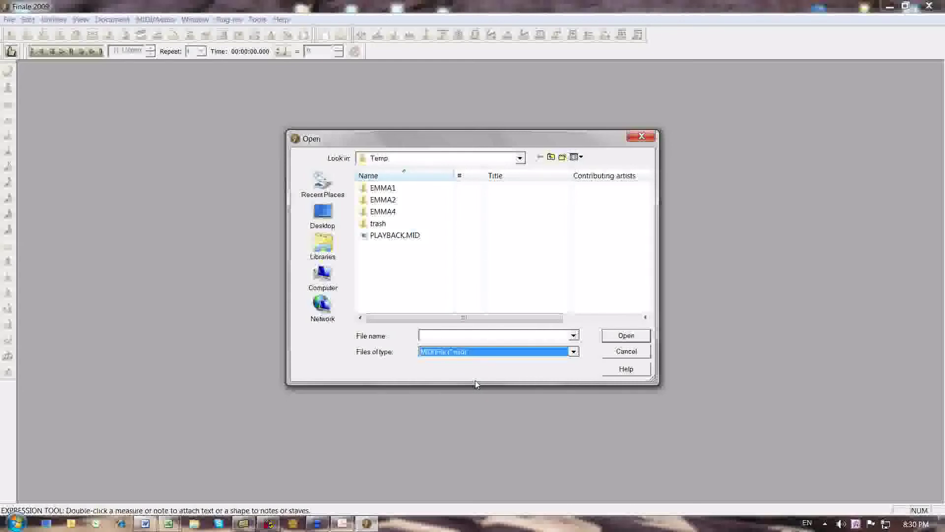
left_click(398, 239)
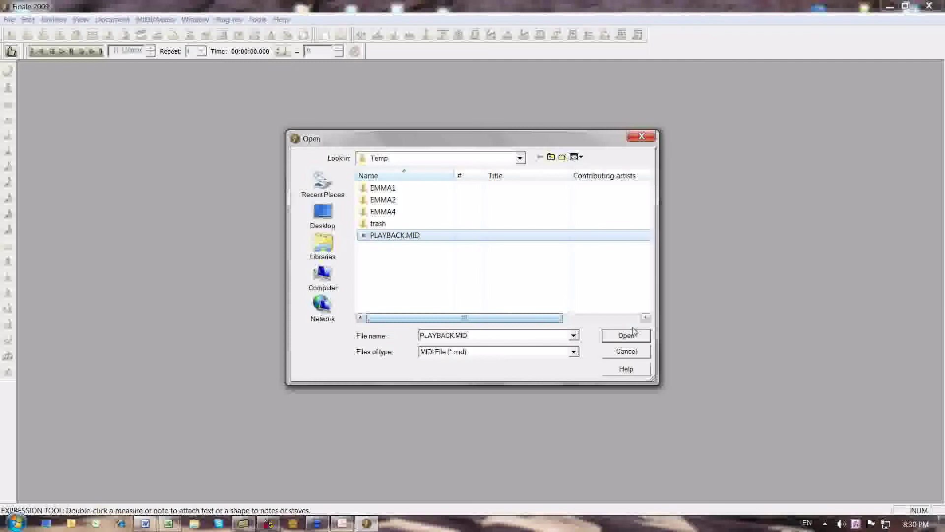
double_click(398, 236)
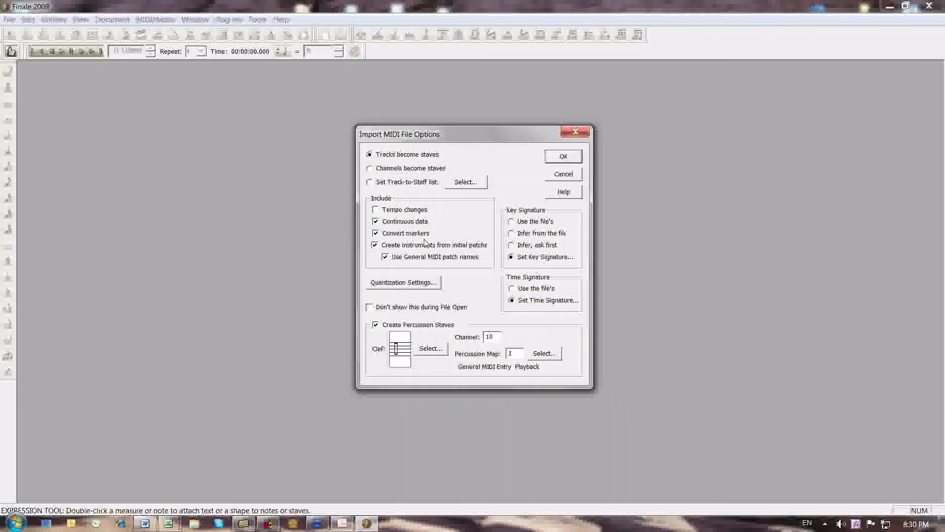
AutoSet the 19 tracks one per staff and rename slots 1 and 2 Flauto and Ottavino.
left_click(407, 183)
left_click(507, 191)
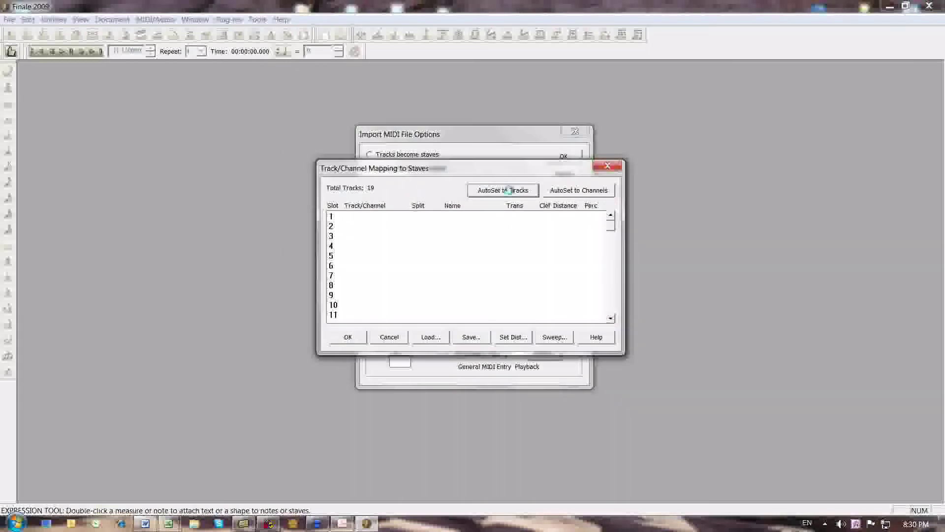
left_click_drag(516, 171, 443, 98)
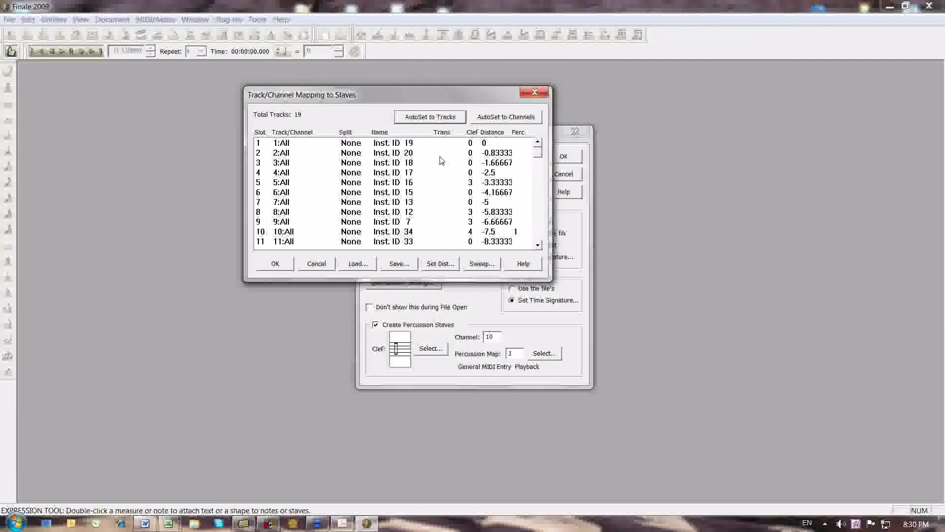
double_click(407, 143)
double_click(401, 154)
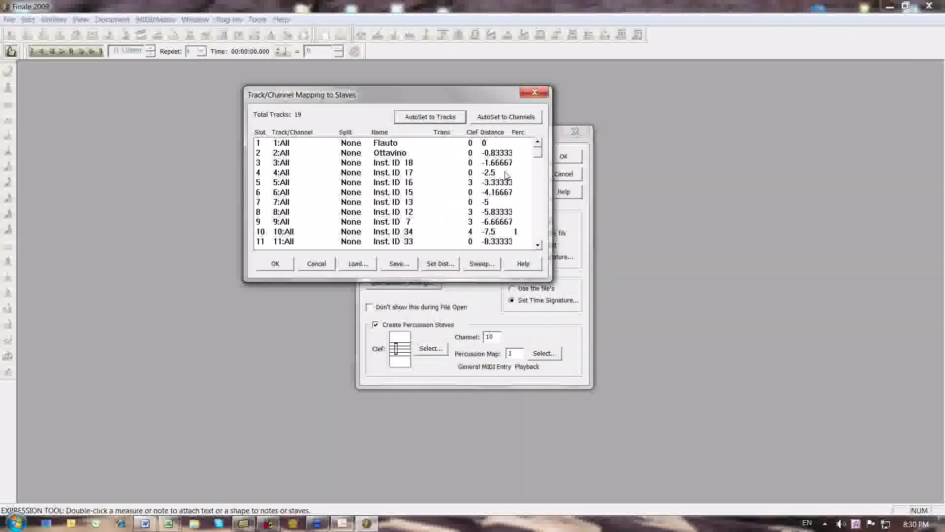
Open the slot 3 Track/Channel Mapping dialog to edit its staff name.
double_click(398, 163)
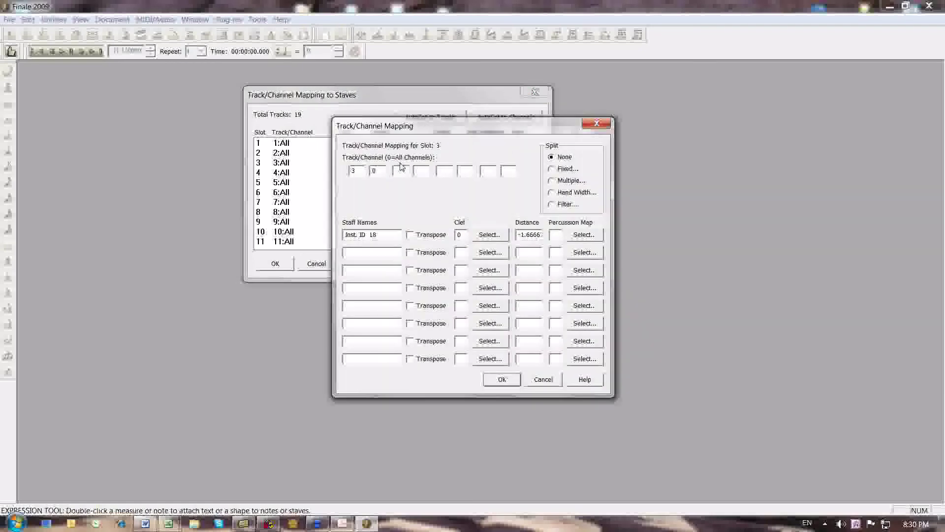